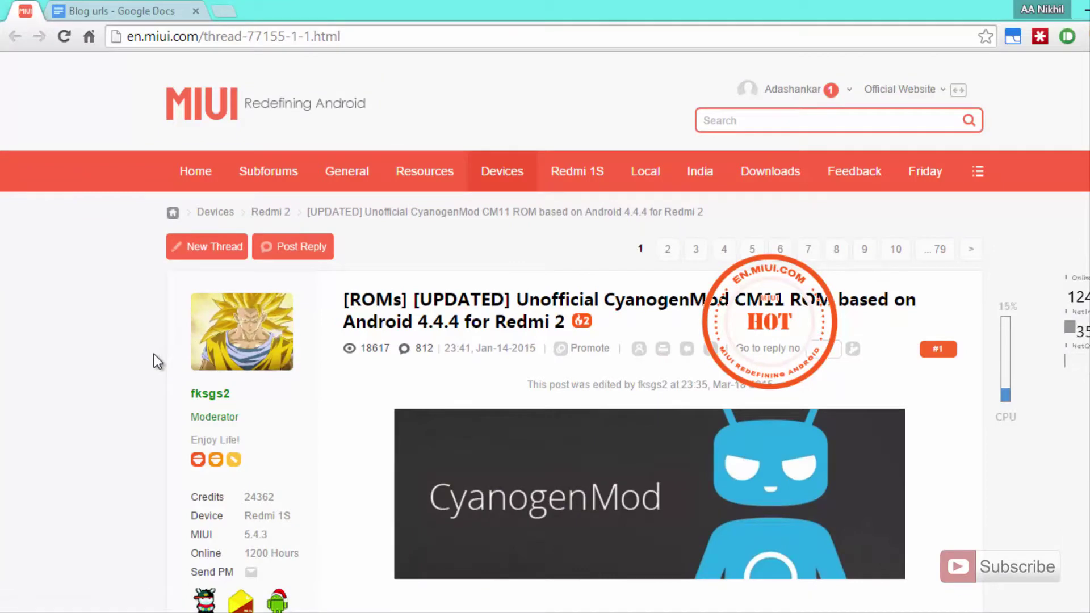
Highlight the CM11 thread's web address, then clear the highlight
click(205, 36)
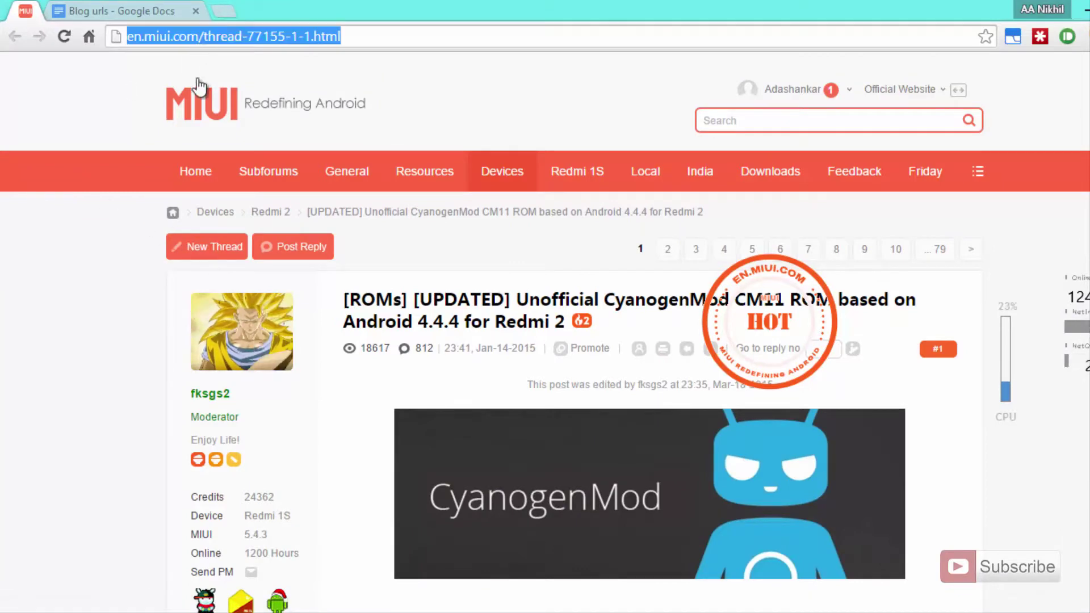
click(130, 248)
scroll(129, 253, down, 5)
scroll(129, 253, up, 3)
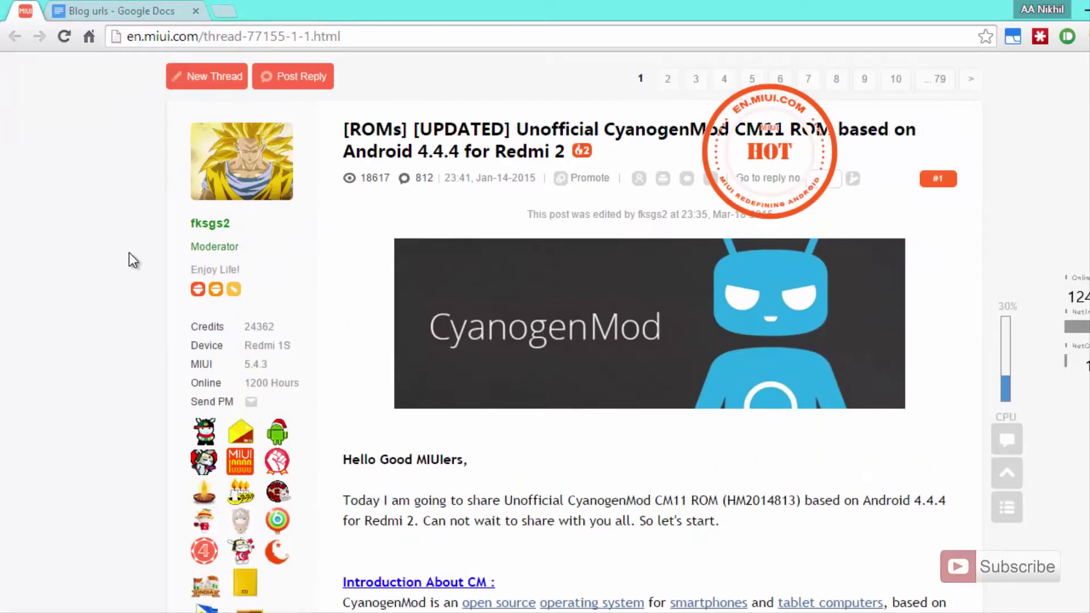
scroll(475, 236, down, 5)
scroll(474, 236, up, 8)
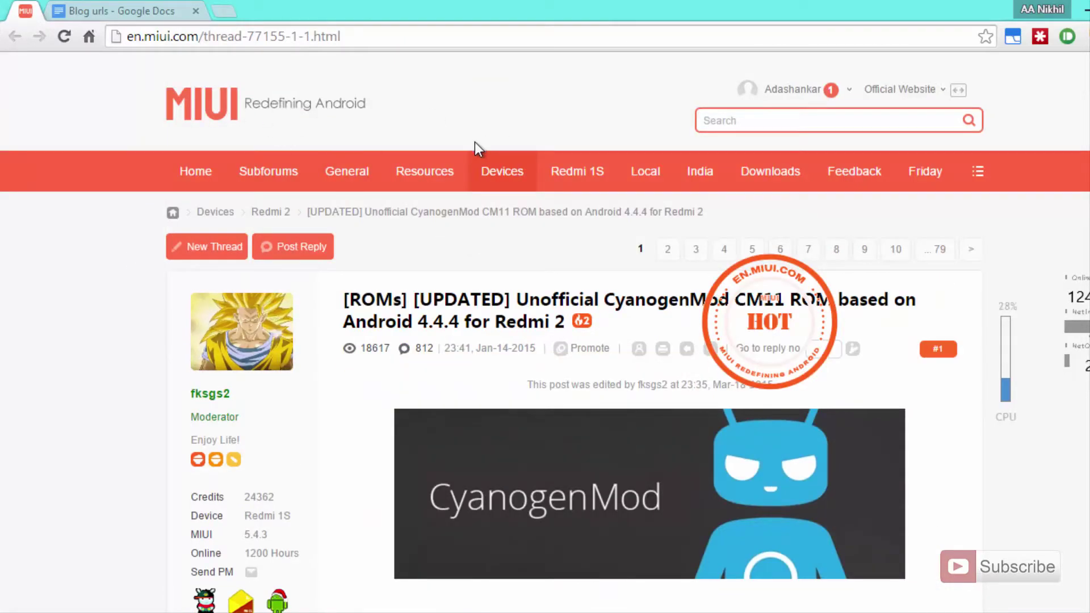
scroll(573, 328, down, 5)
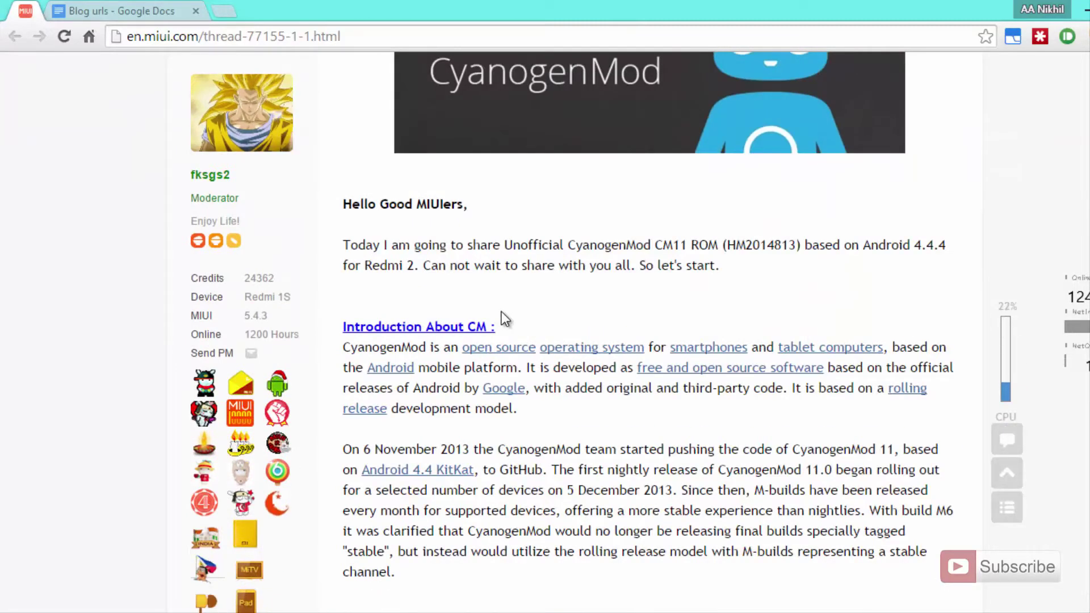
scroll(502, 311, down, 4)
scroll(500, 311, up, 9)
scroll(495, 311, down, 5)
scroll(491, 302, down, 4)
scroll(492, 302, down, 4)
scroll(484, 302, down, 4)
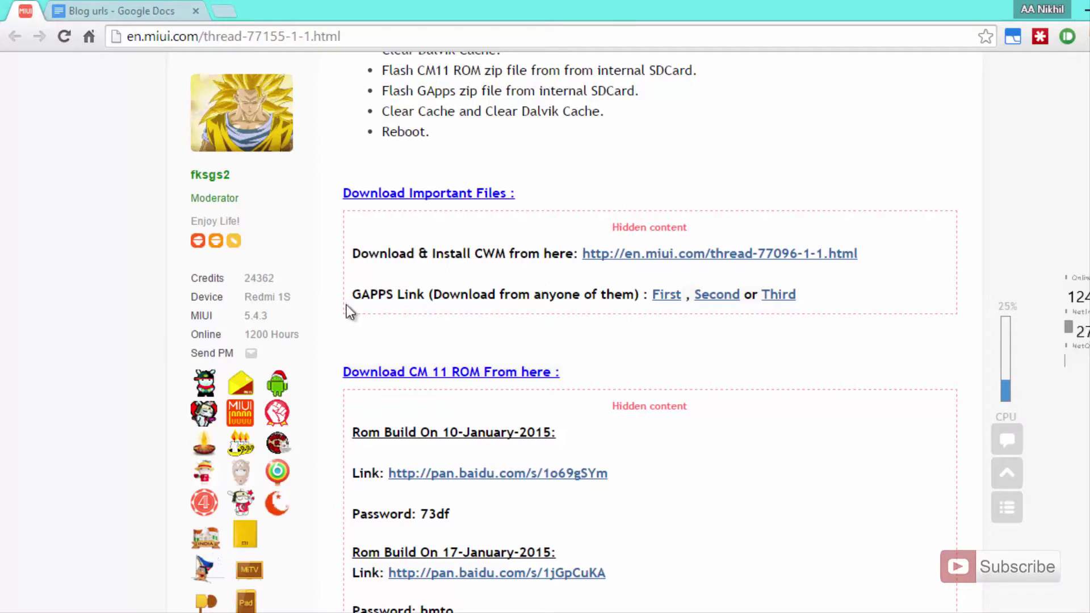
Highlight the GAPPS heading and the second and third GApps link options
double_click(371, 294)
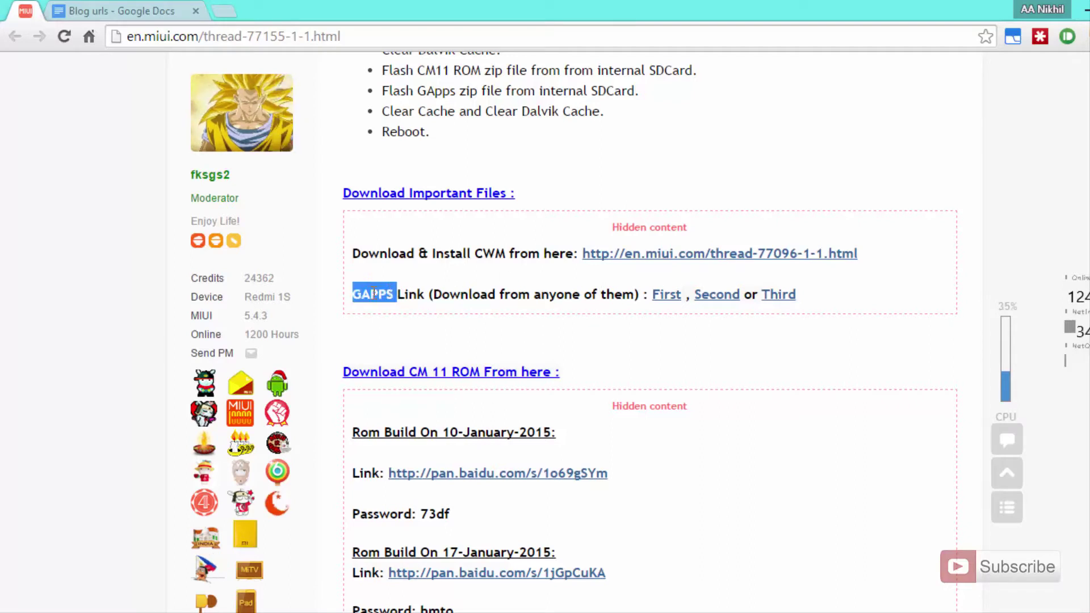
click(835, 311)
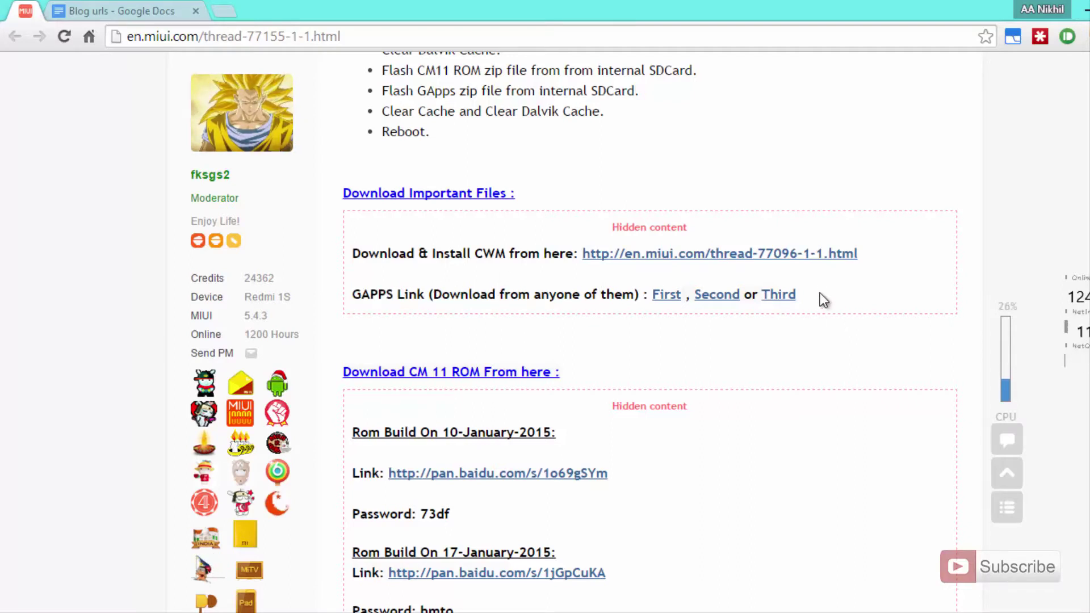
mouse_move(798, 296)
mouse_down()
mouse_move(641, 294)
mouse_move(801, 292)
mouse_up()
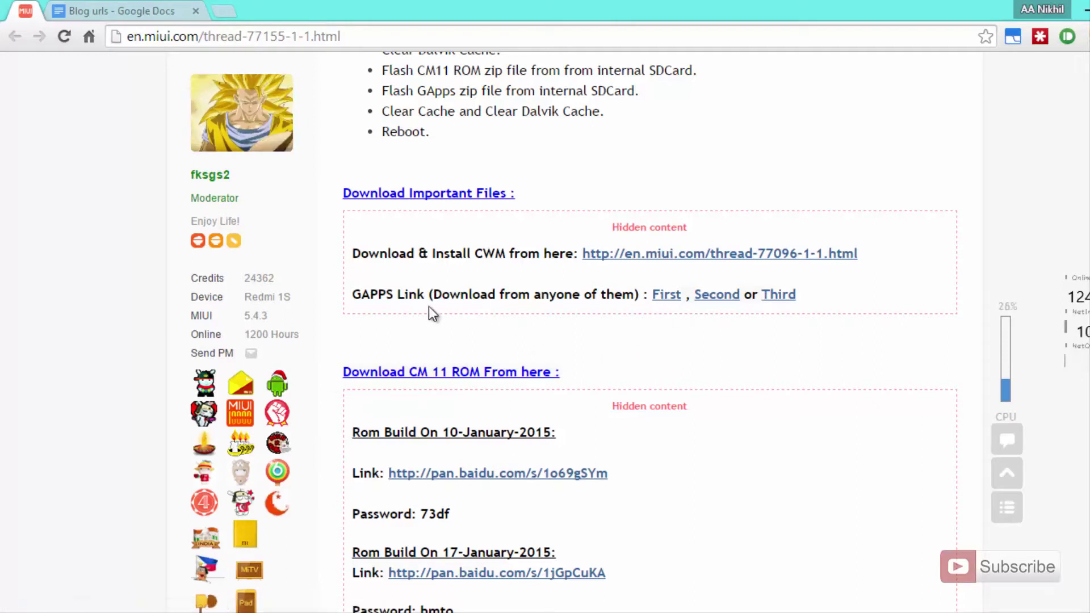
double_click(363, 291)
click(371, 357)
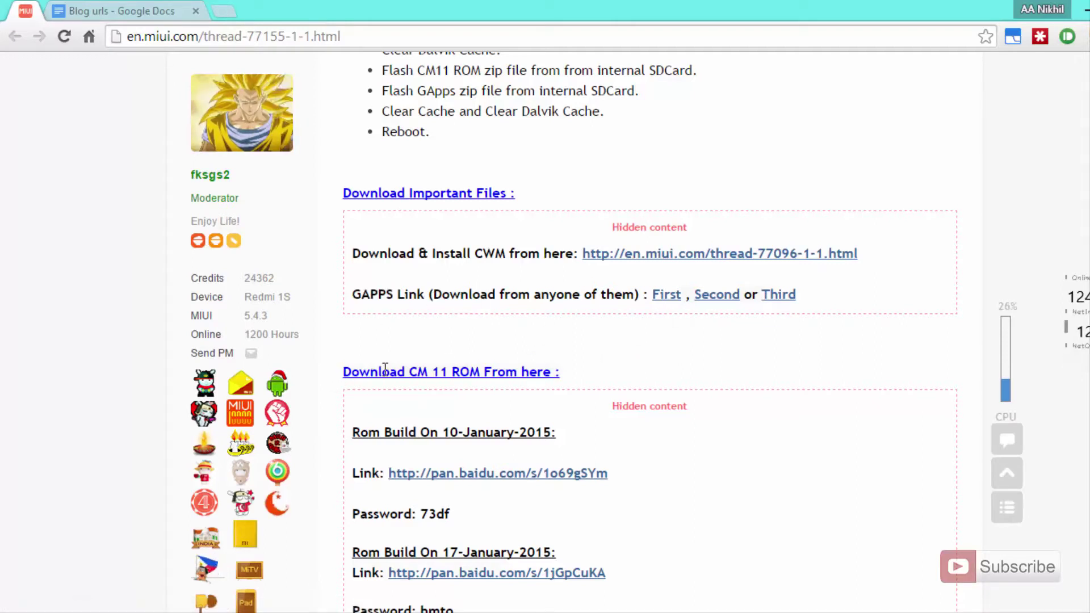
scroll(385, 371, down, 2)
scroll(408, 341, up, 2)
scroll(410, 307, down, 2)
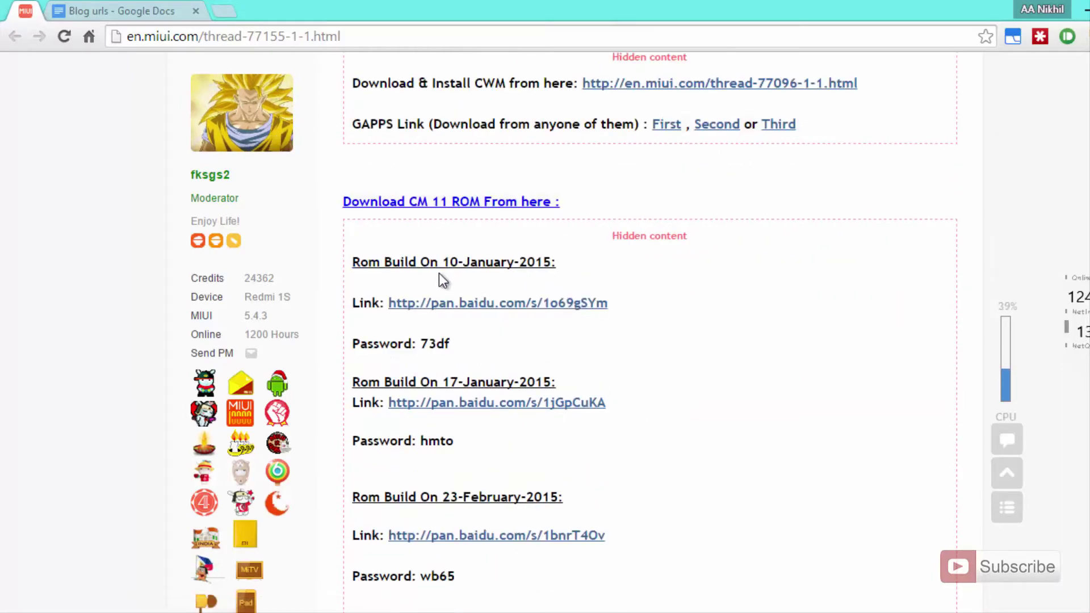
Highlight the 10-January and 17-January 2015 build headings and the 12-March OTA entry
mouse_move(403, 262)
mouse_down()
mouse_move(535, 261)
mouse_move(459, 262)
mouse_up()
click(574, 265)
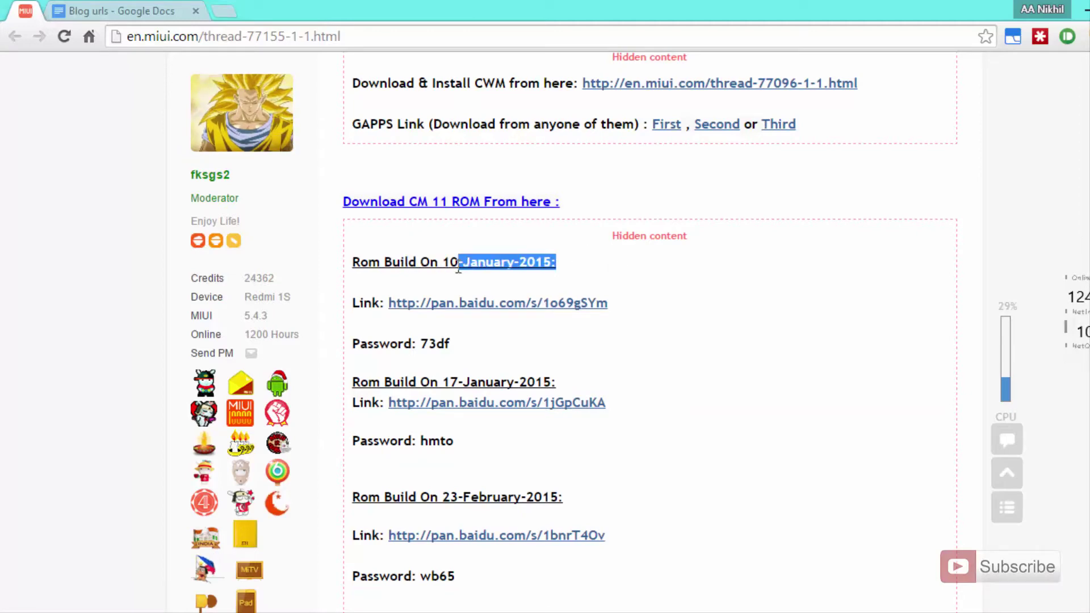
click(531, 418)
drag(528, 382, 650, 362)
click(677, 315)
scroll(676, 317, down, 2)
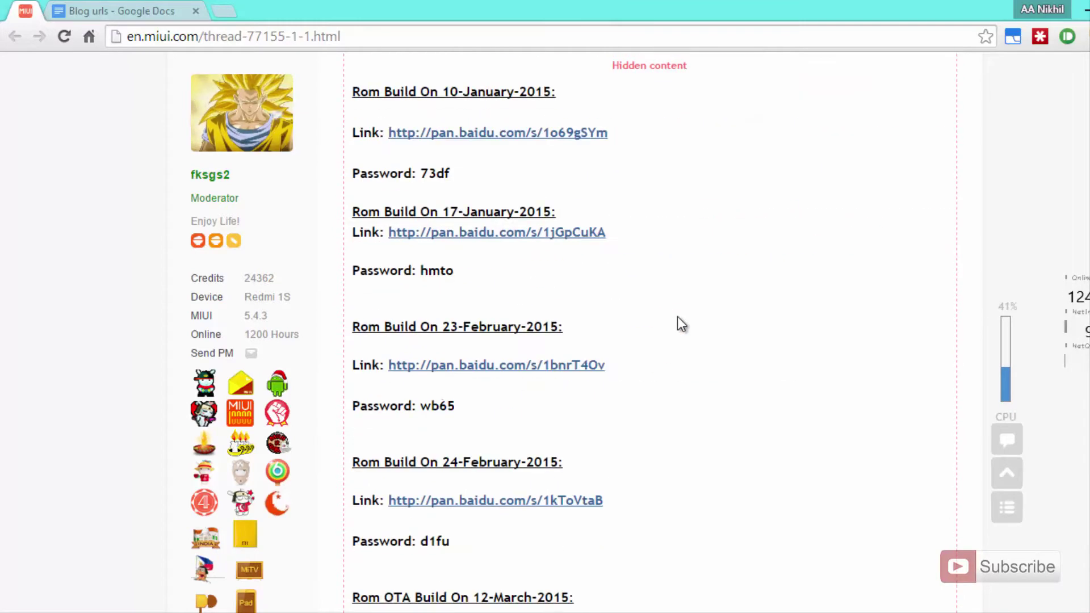
scroll(676, 316, down, 3)
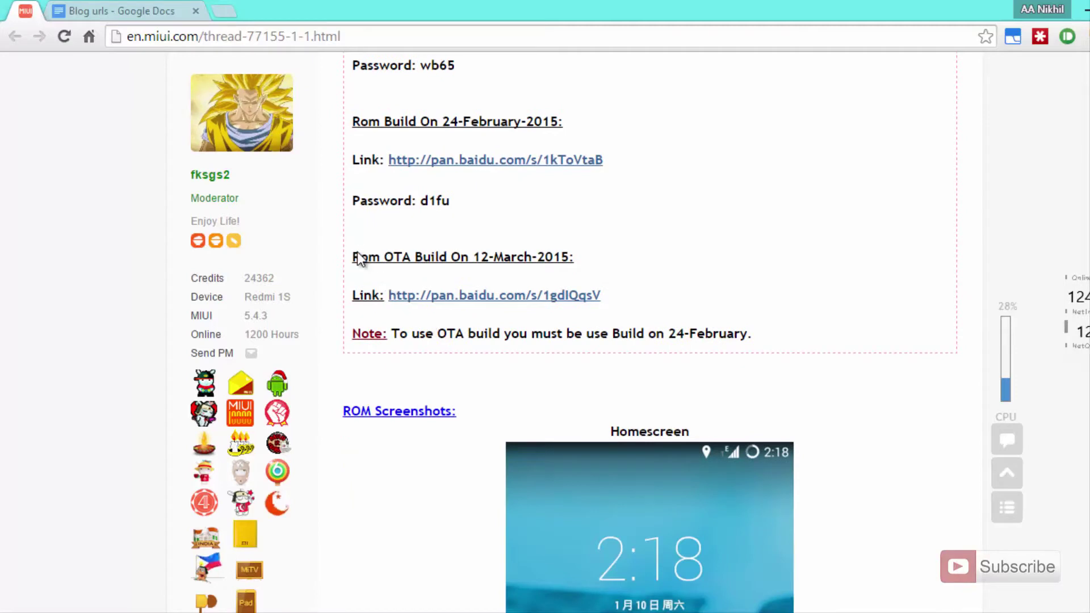
drag(353, 248, 691, 335)
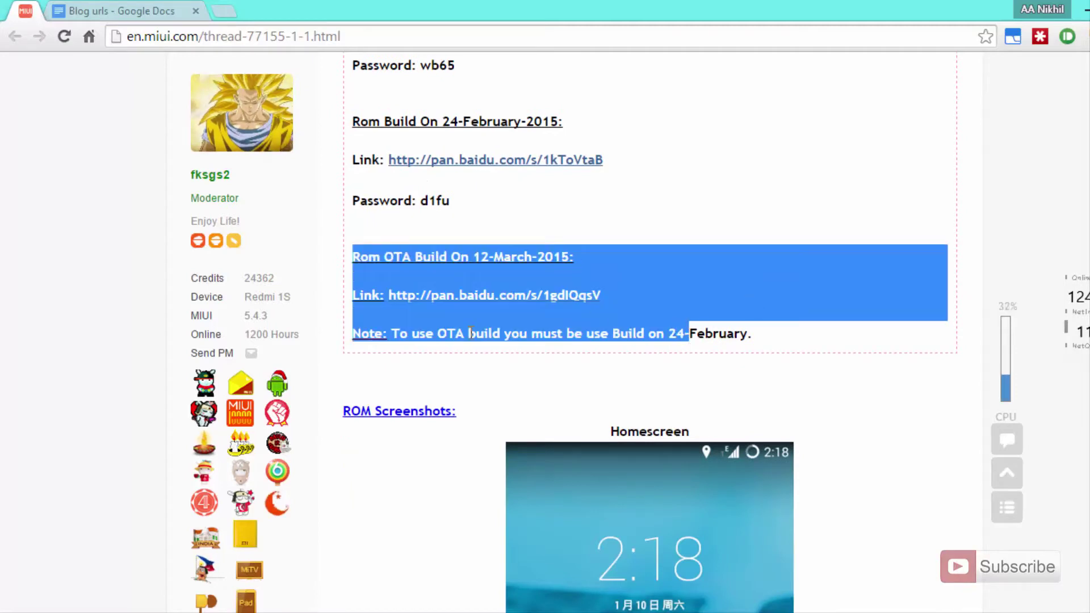
click(610, 279)
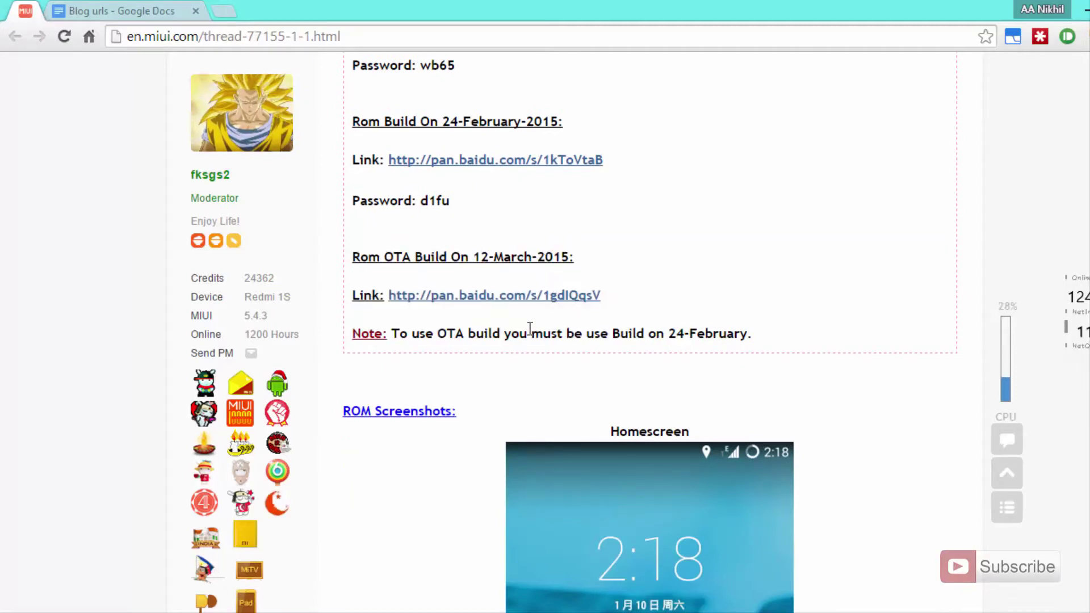
Open the 12-March-2015 OTA build's Baidu share page, translated into English
click(481, 299)
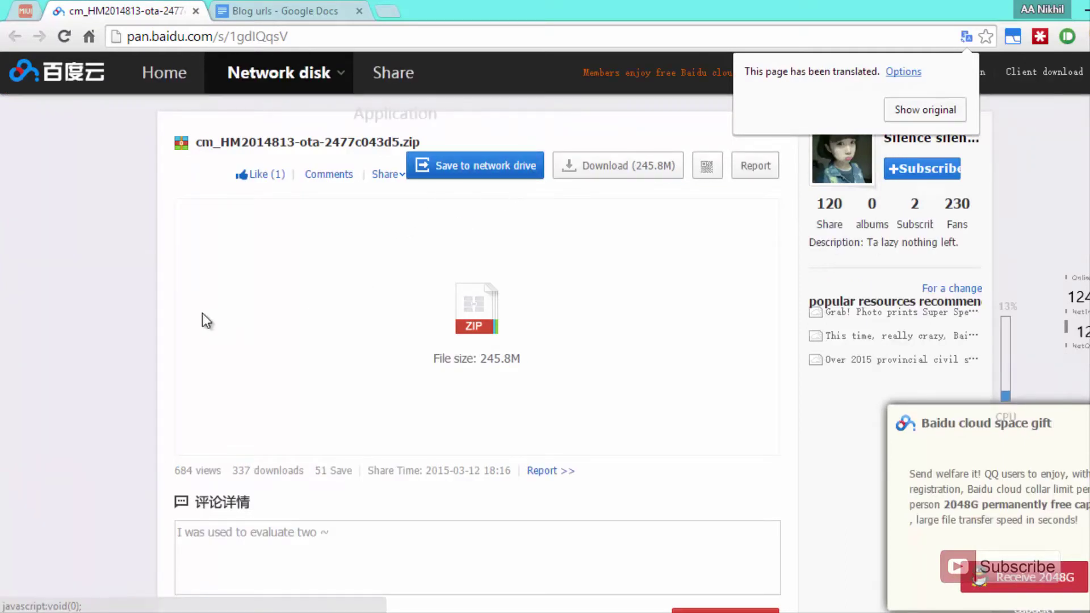
right_click(55, 297)
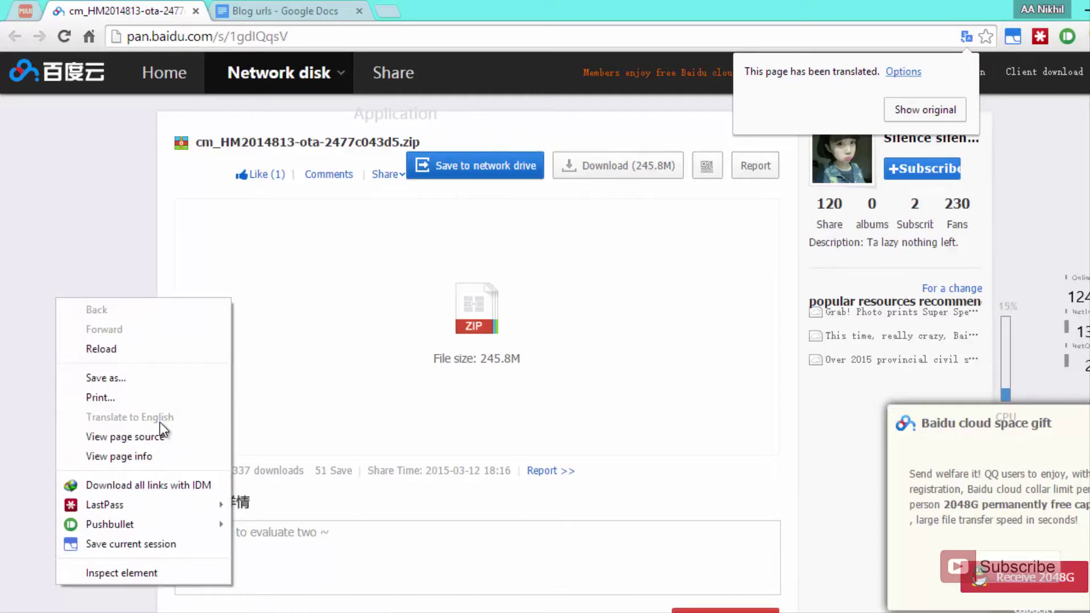
click(17, 136)
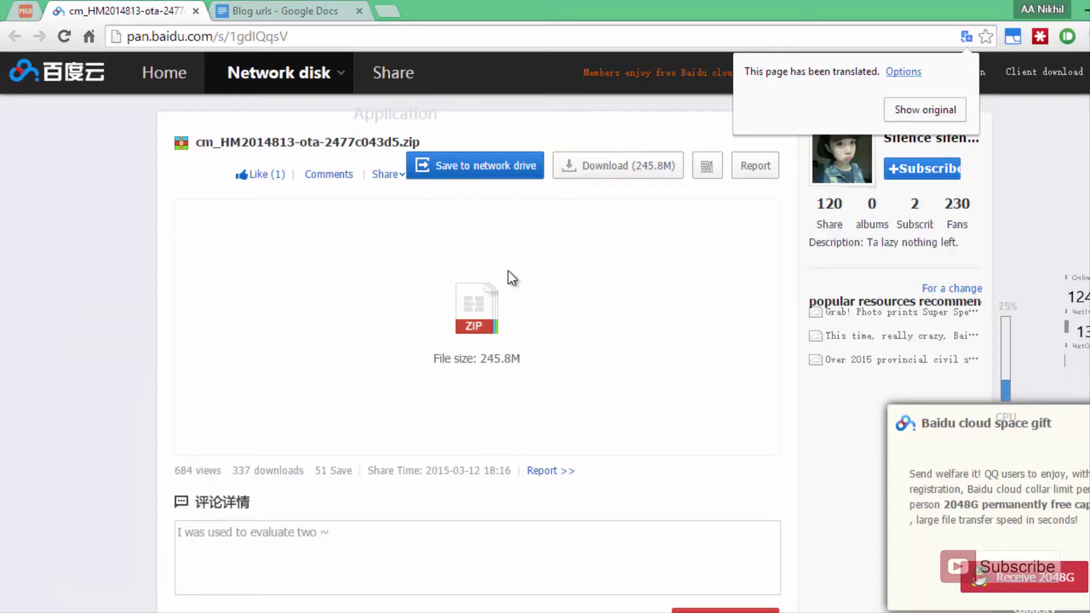
click(596, 173)
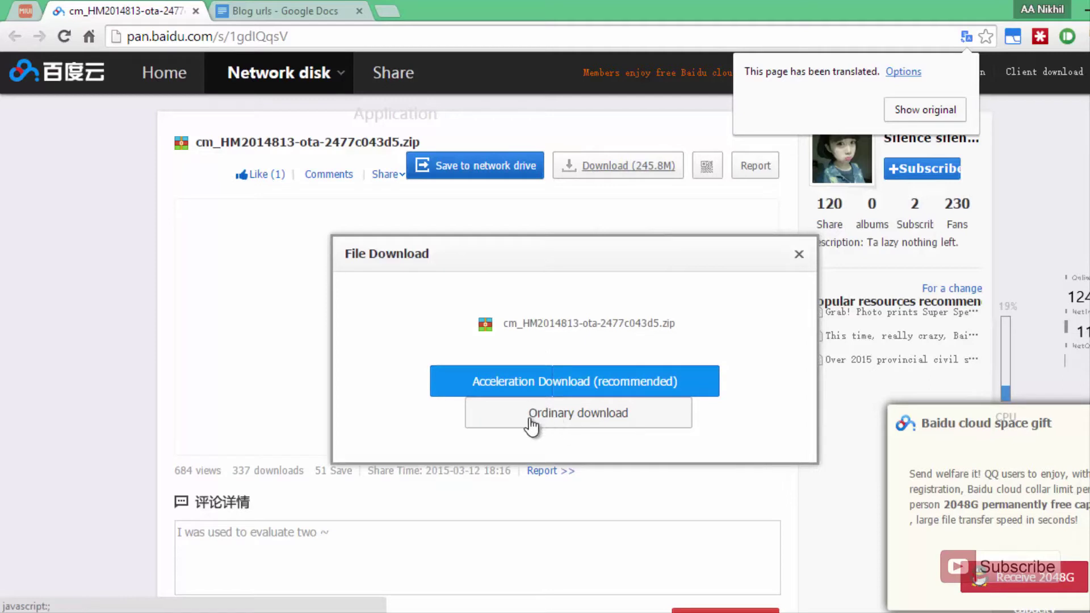
click(555, 421)
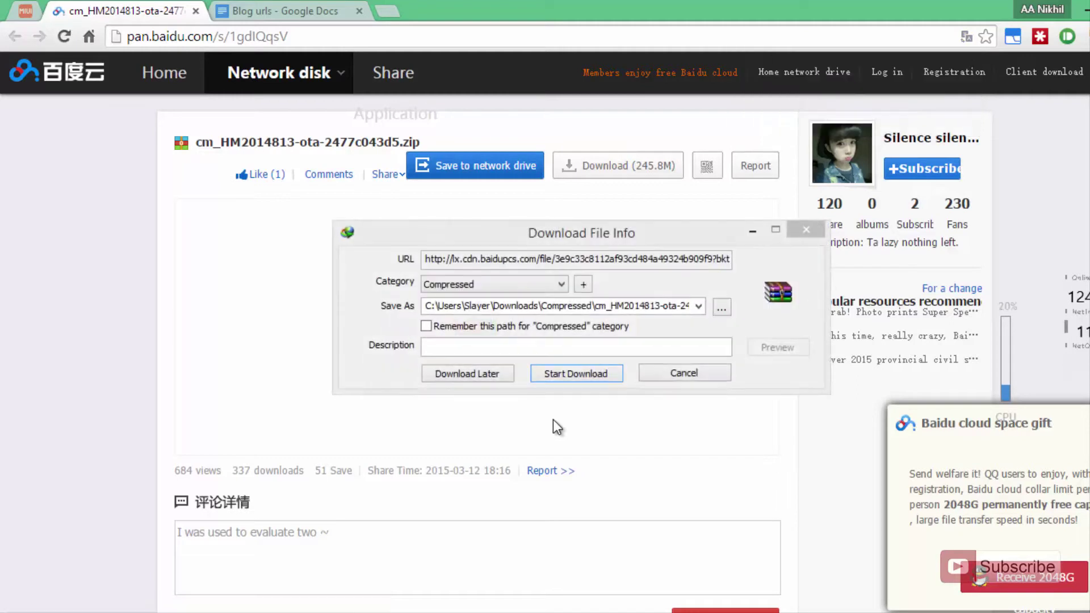
click(695, 372)
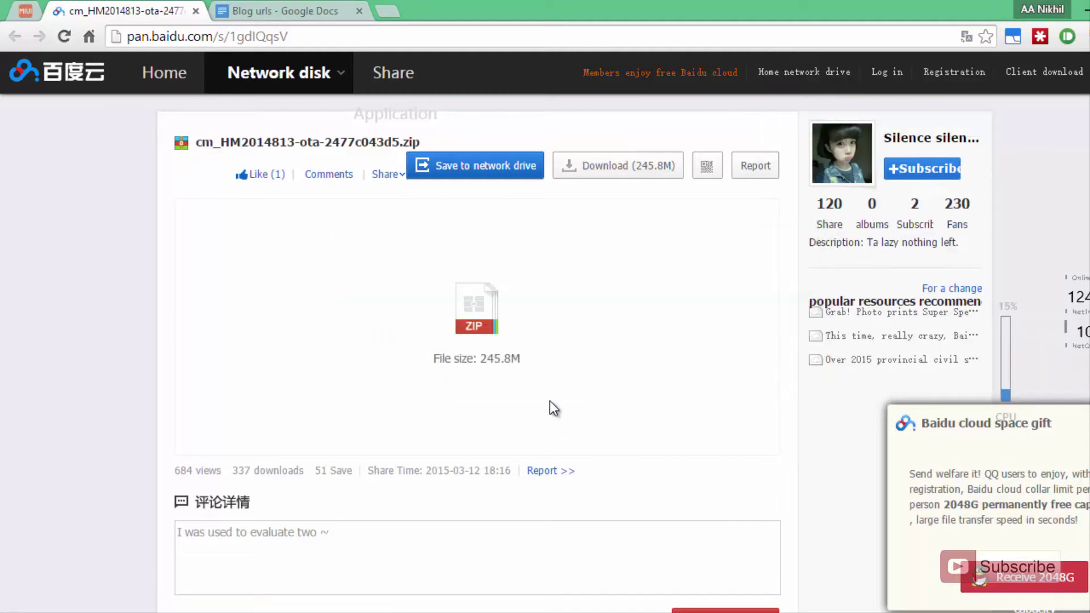
Switch to the CM11 folder and check the cm_HM2014813 ROM zip and GApps zip are there
key(alt+Tab)
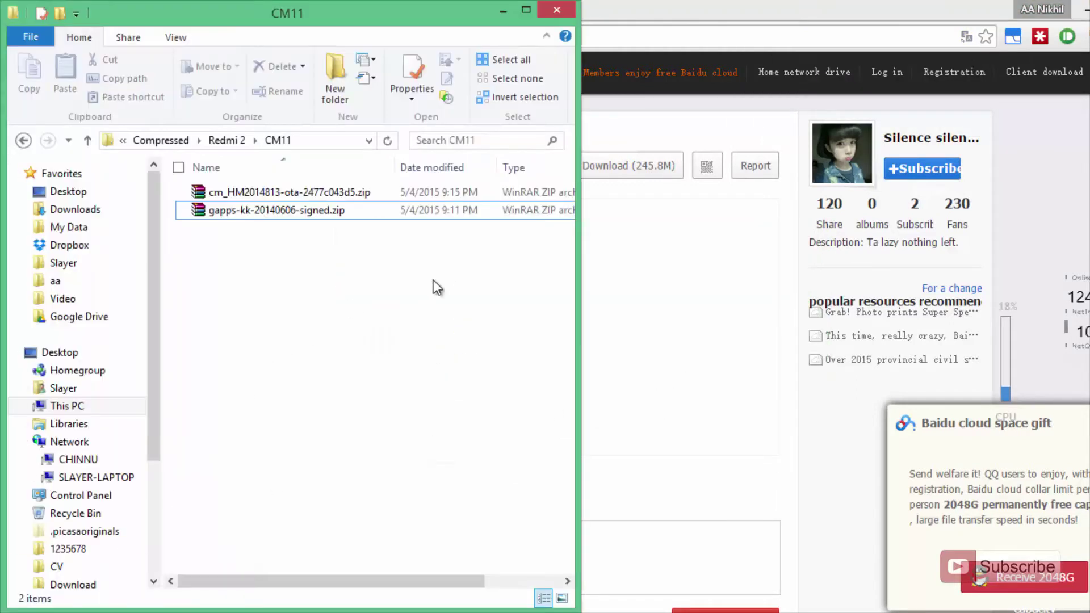
drag(433, 280, 306, 197)
click(287, 247)
click(341, 209)
click(343, 193)
mouse_move(377, 290)
mouse_down()
mouse_move(309, 249)
mouse_move(292, 154)
mouse_up()
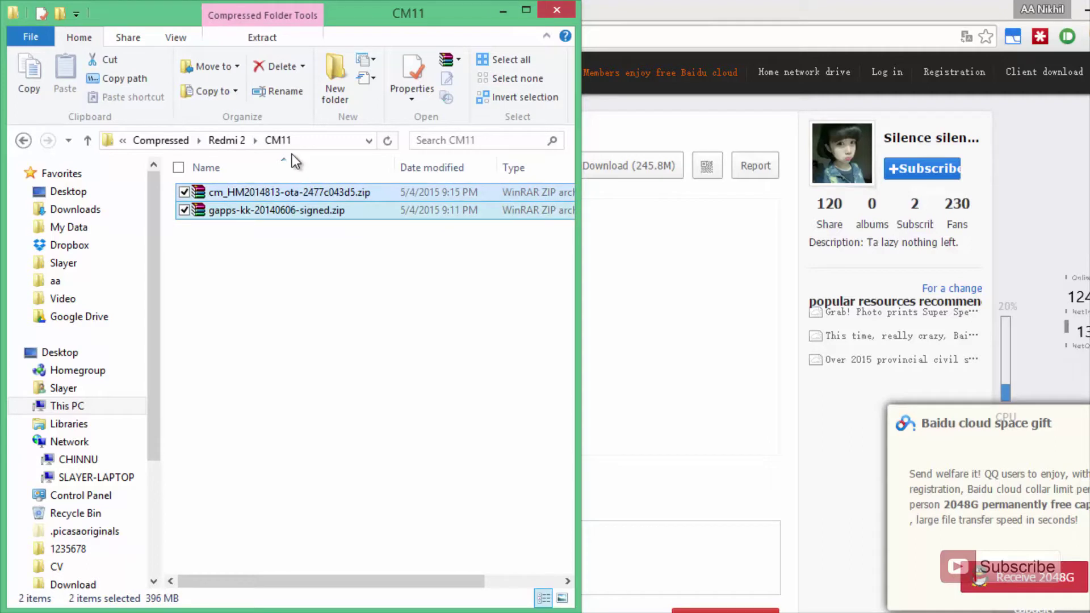
click(283, 242)
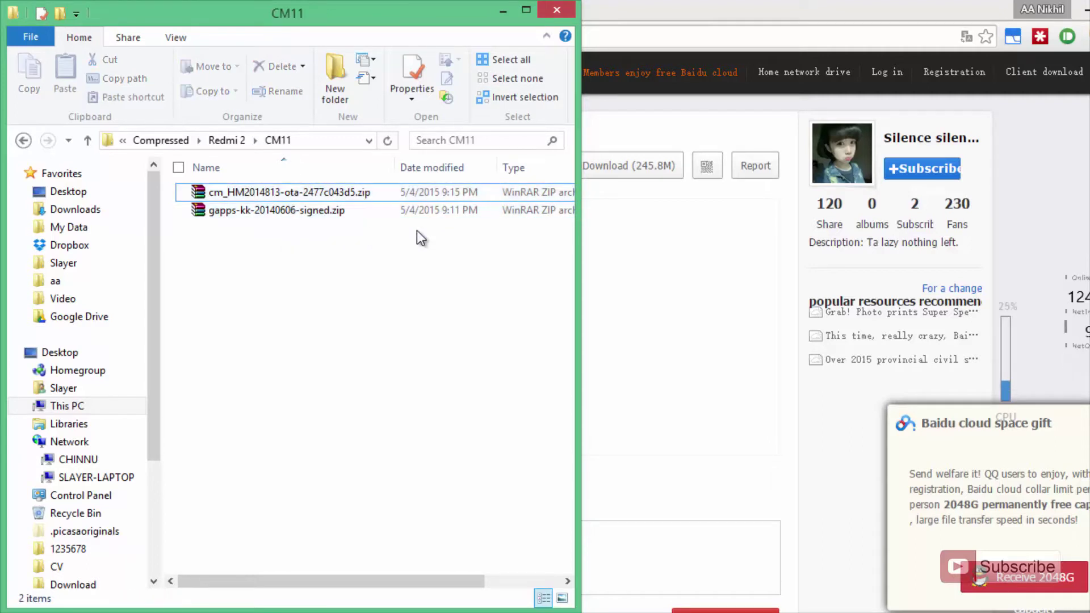